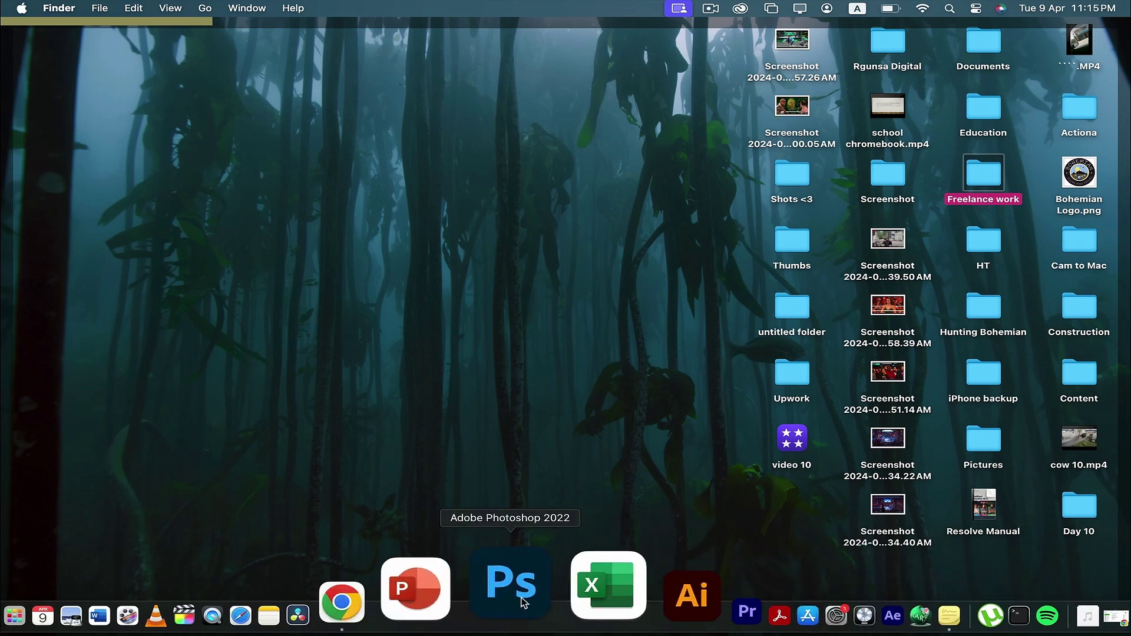
Step: Deselect the desktop folder, check General > Software Update in System Settings, then return to General
left_click(535, 346)
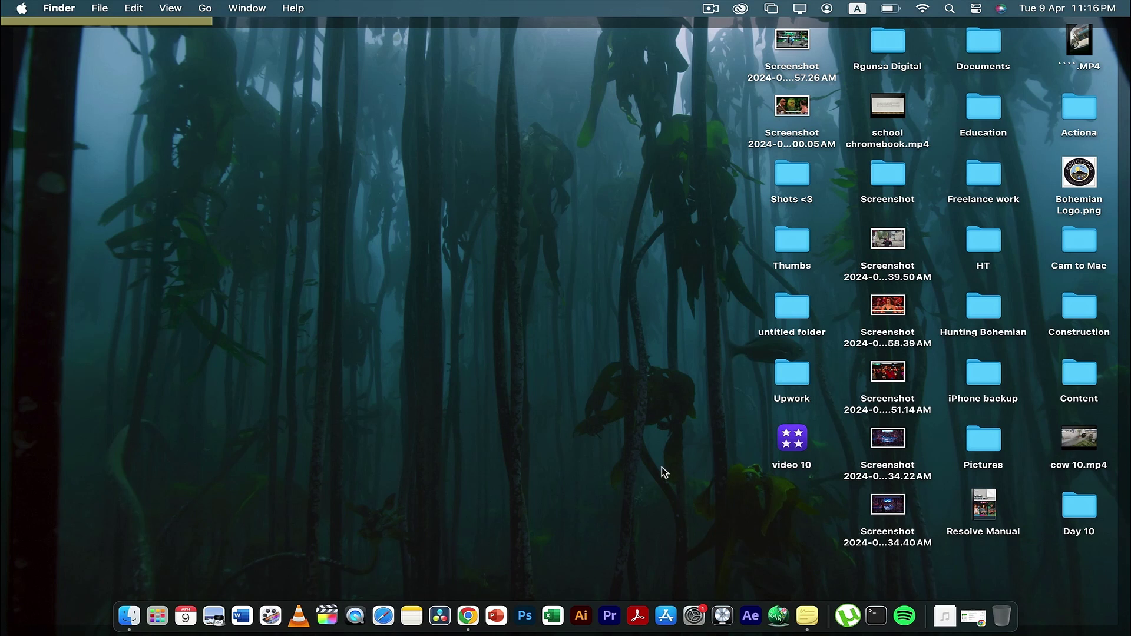
left_click(693, 613)
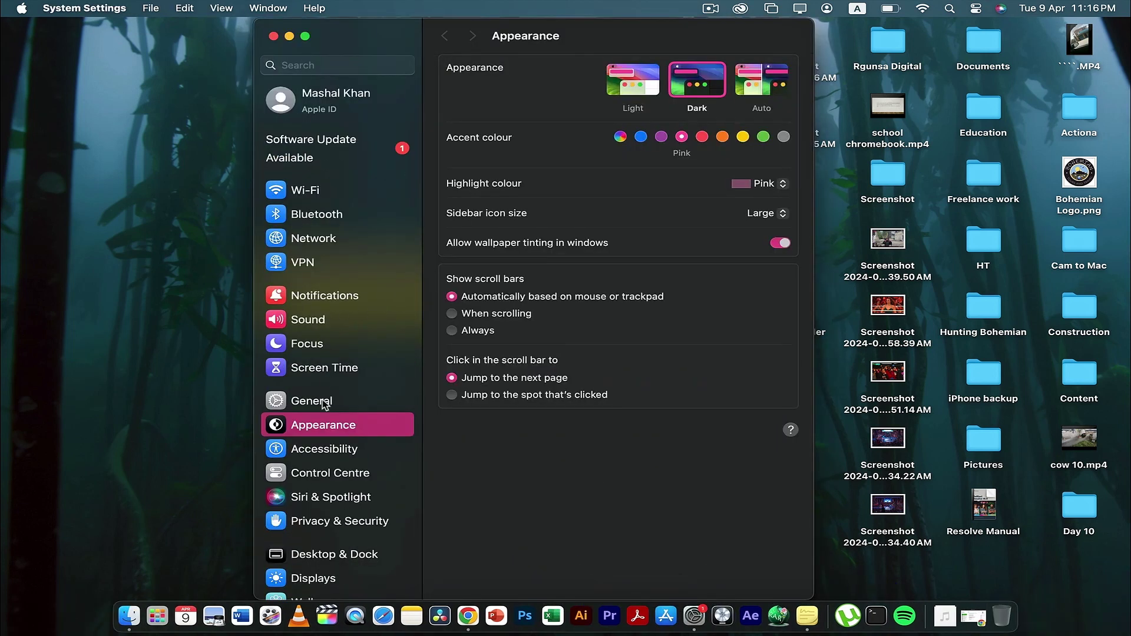
left_click(323, 402)
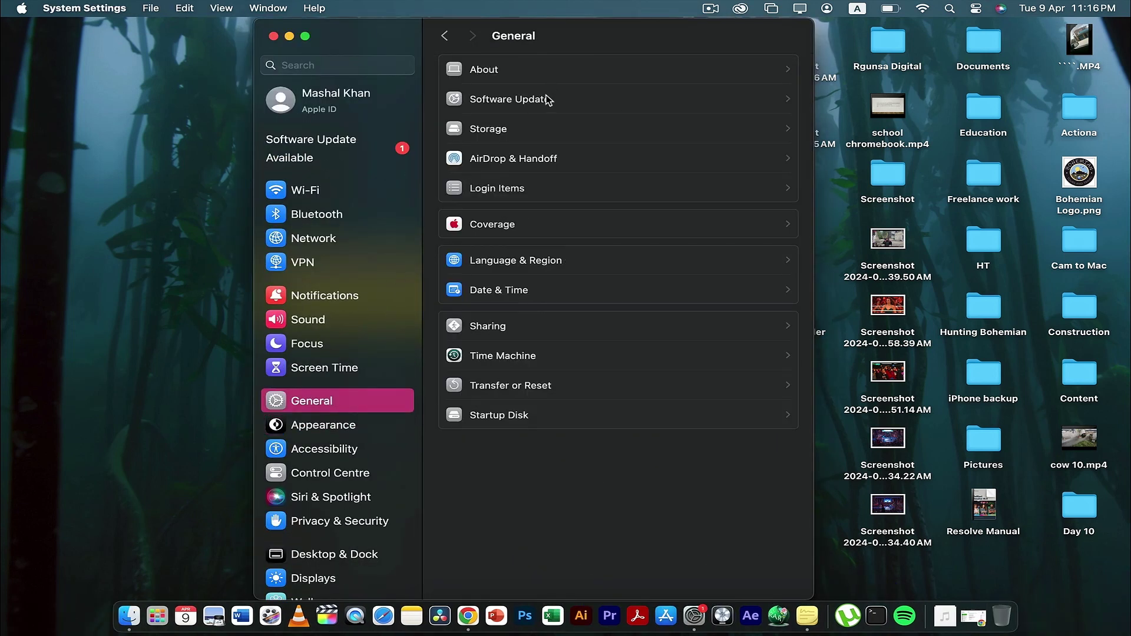
left_click(548, 100)
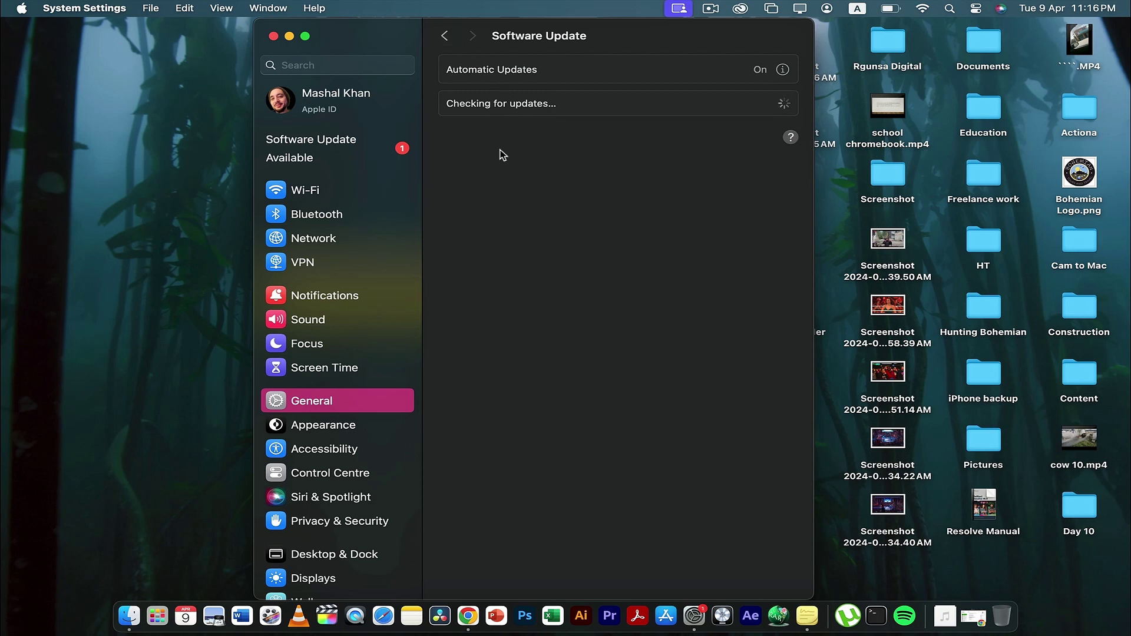
left_click(448, 36)
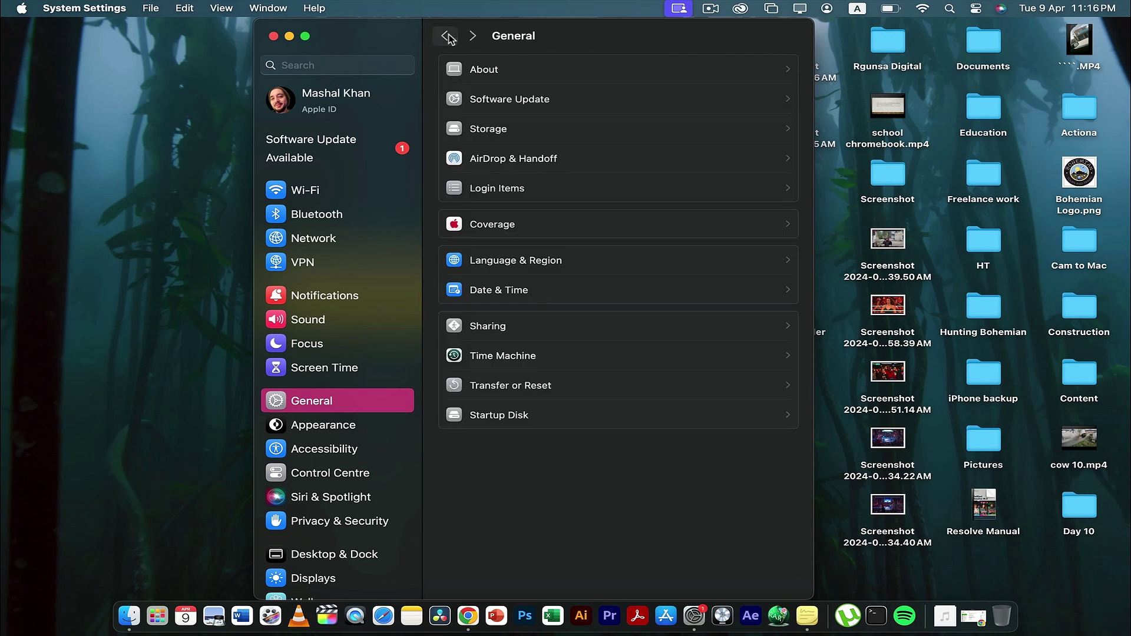
Step: Open the Storage page and look over disk usage (241.68 GB of 245.11 GB used)
left_click(487, 131)
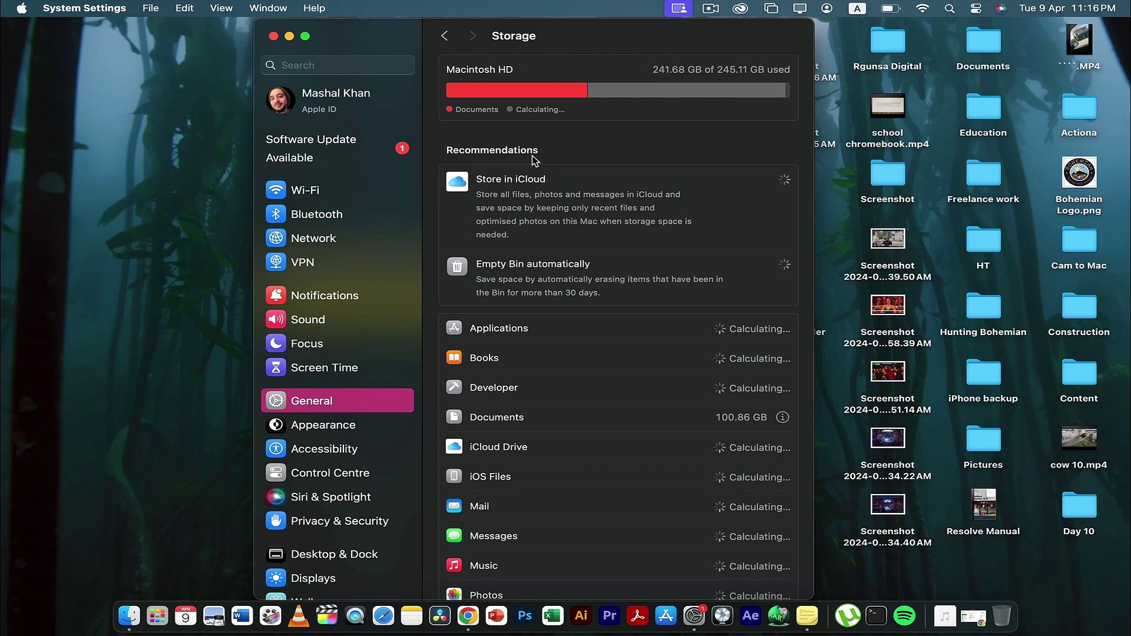
scroll(562, 238, "down", 3)
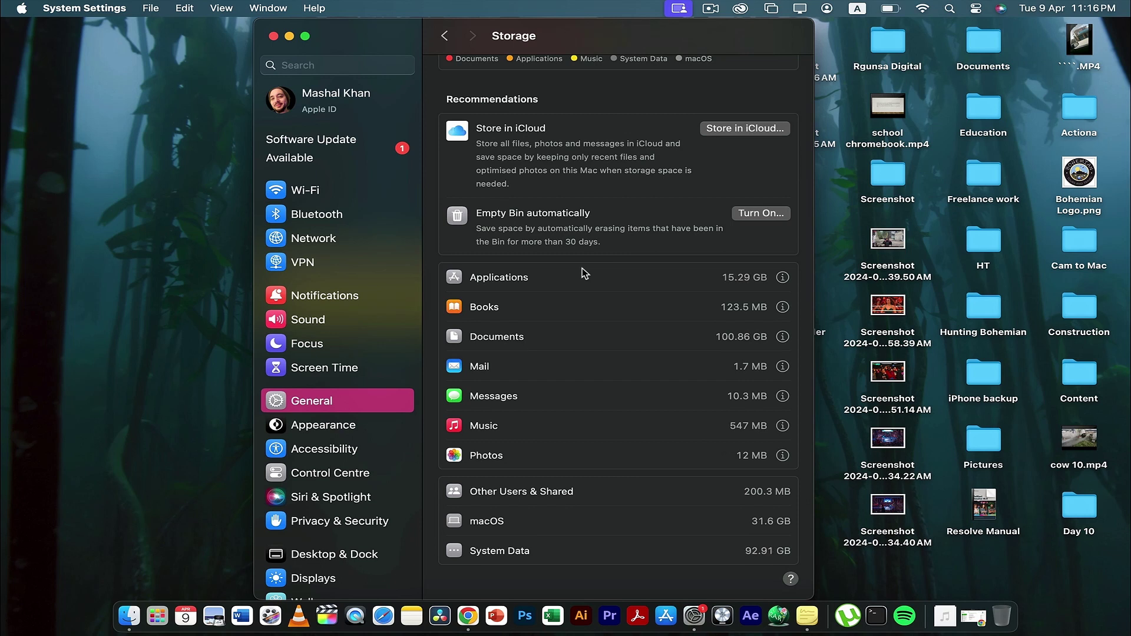
scroll(582, 269, "up", 2)
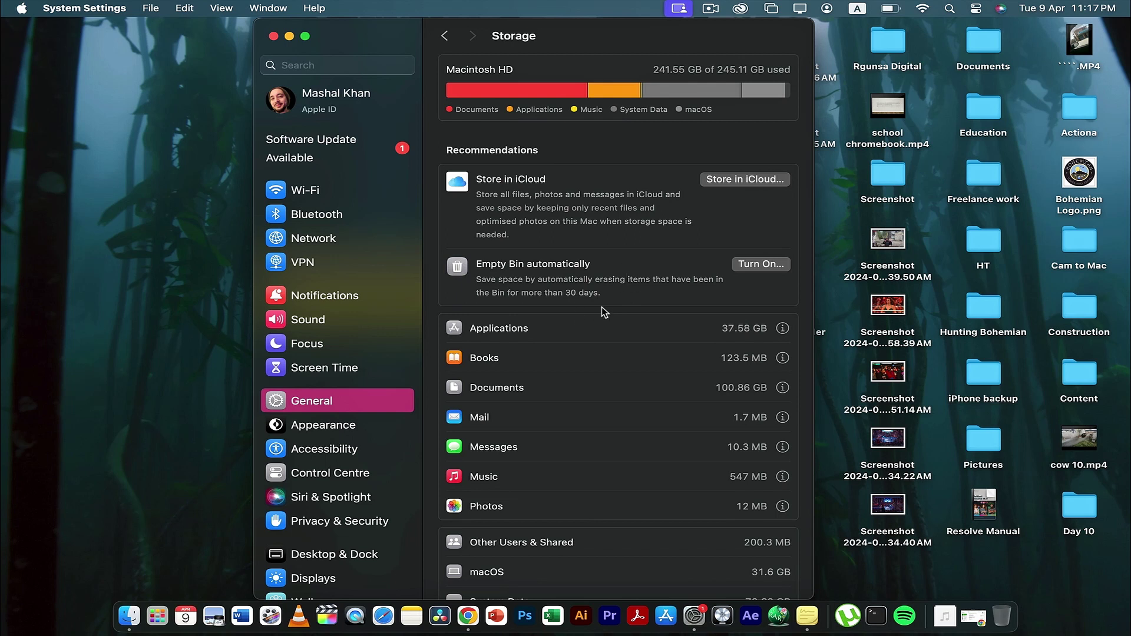
scroll(602, 311, "down", 2)
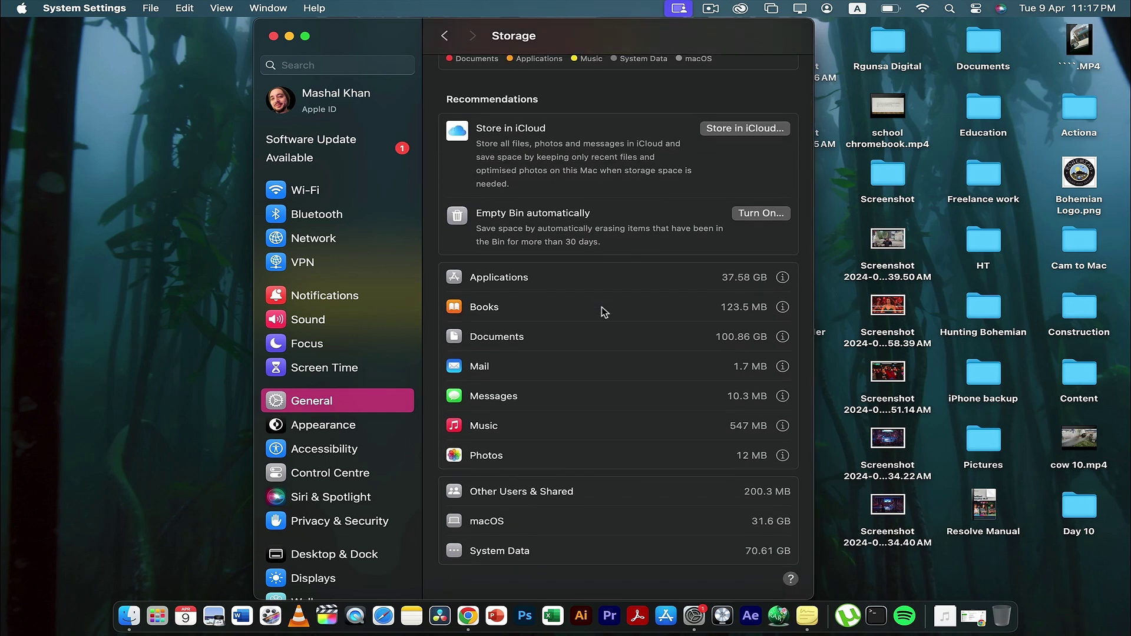
scroll(601, 311, "up", 2)
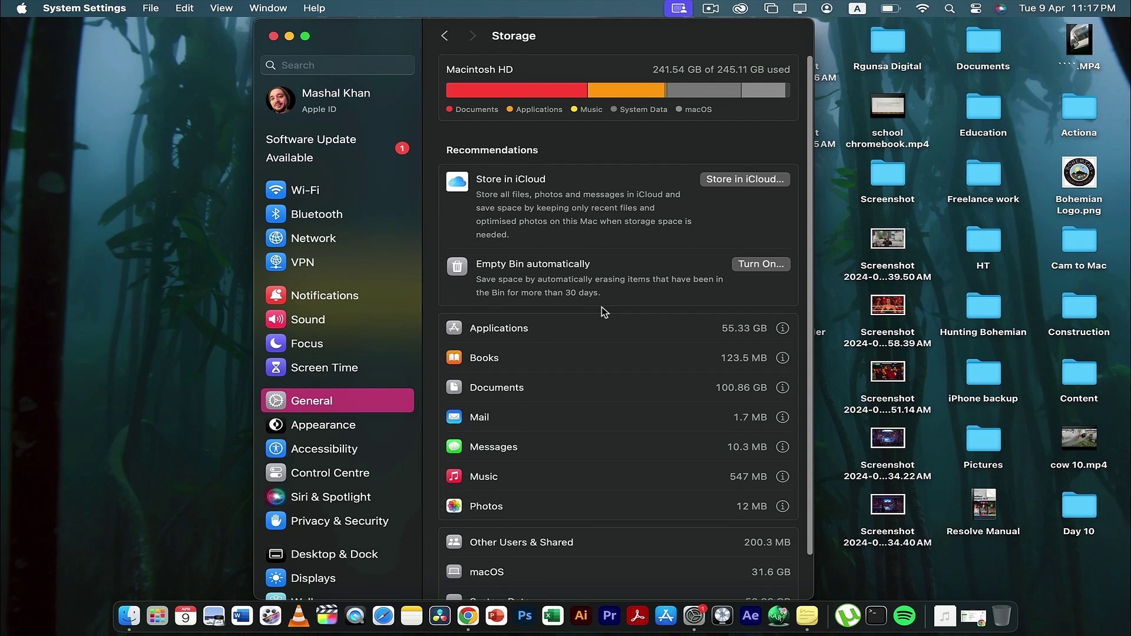
scroll(596, 393, "down", 2)
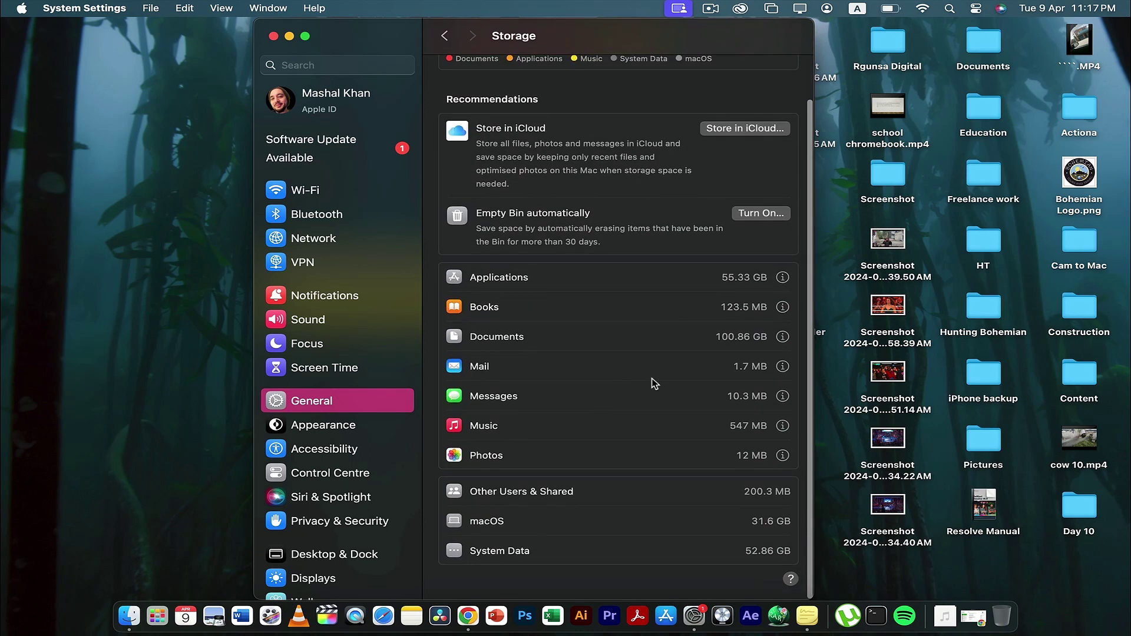
scroll(554, 401, "up", 2)
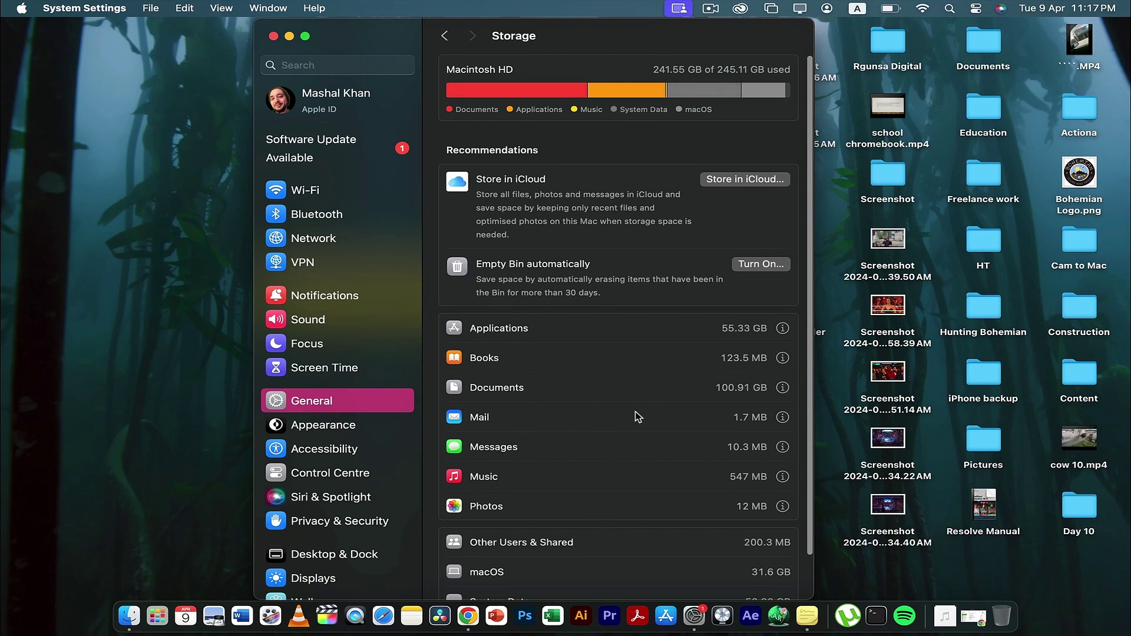
Step: Review the Applications size list, dismiss it, and close System Settings
left_click(784, 330)
scroll(589, 331, "down", 10)
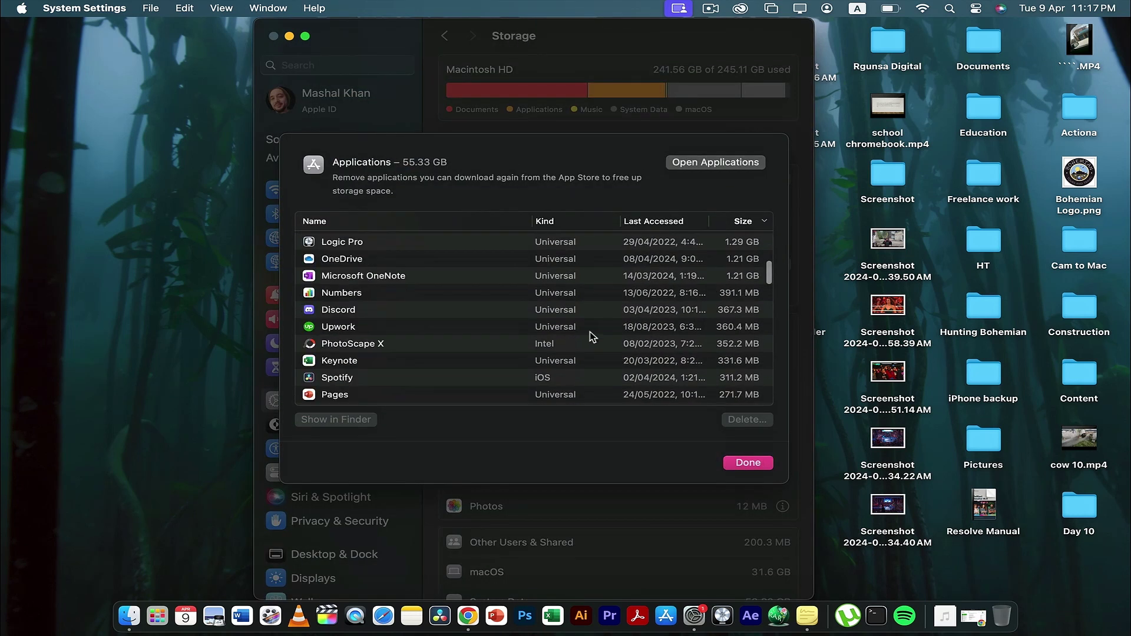
left_click(734, 463)
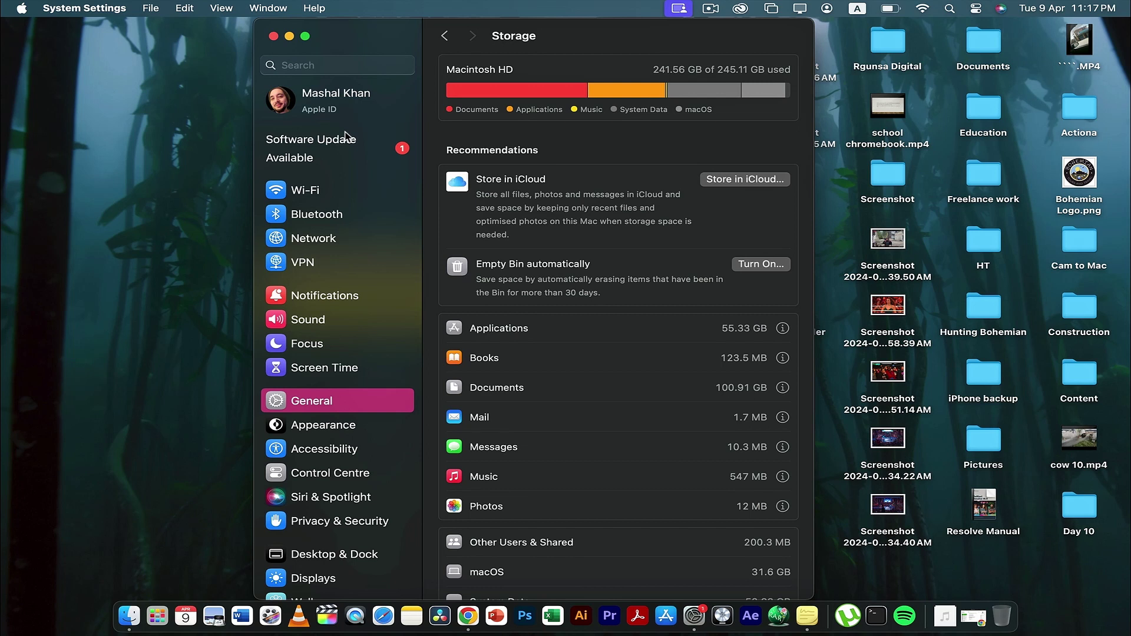
left_click(273, 36)
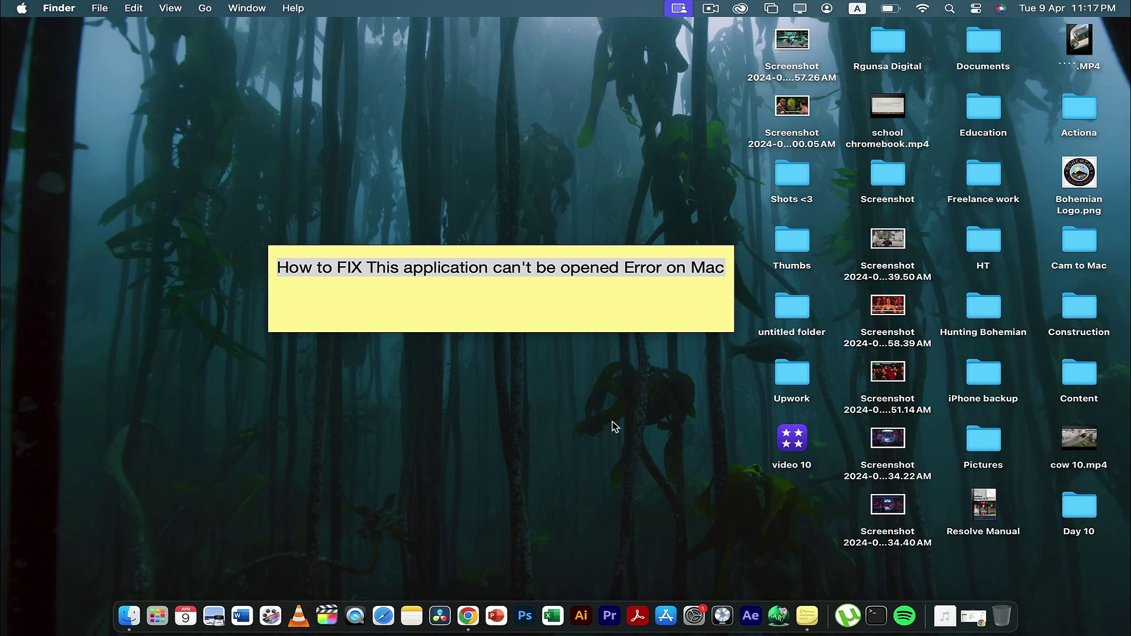
Step: From the Upwork folder, go to Applications and open Adobe Premiere Pro 2022 in a new tab
double_click(792, 383)
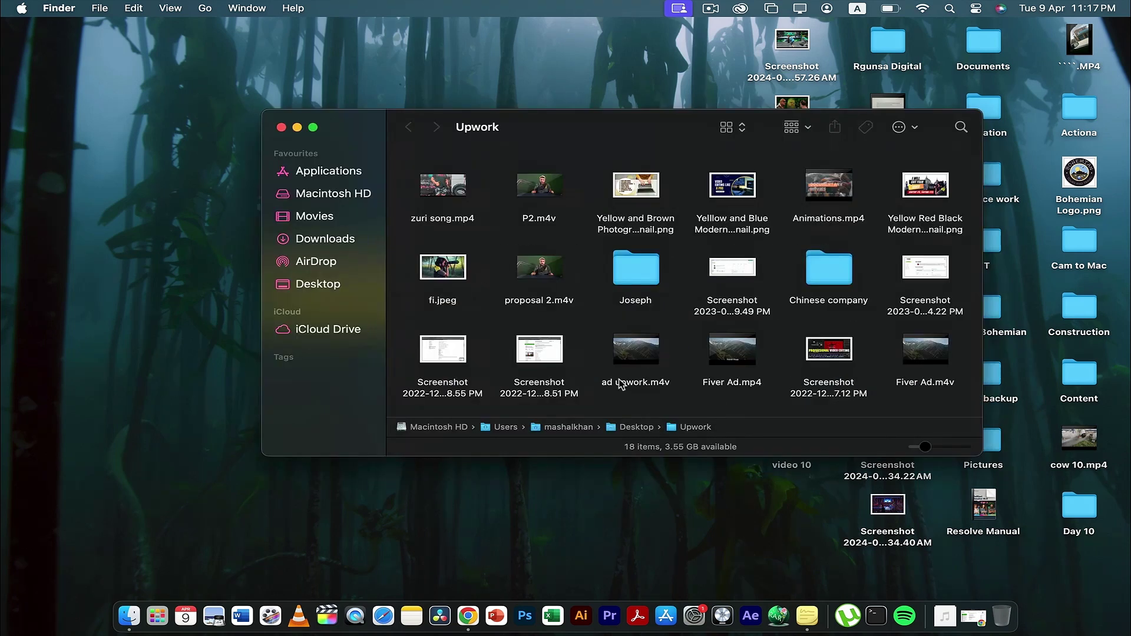
left_click(337, 172)
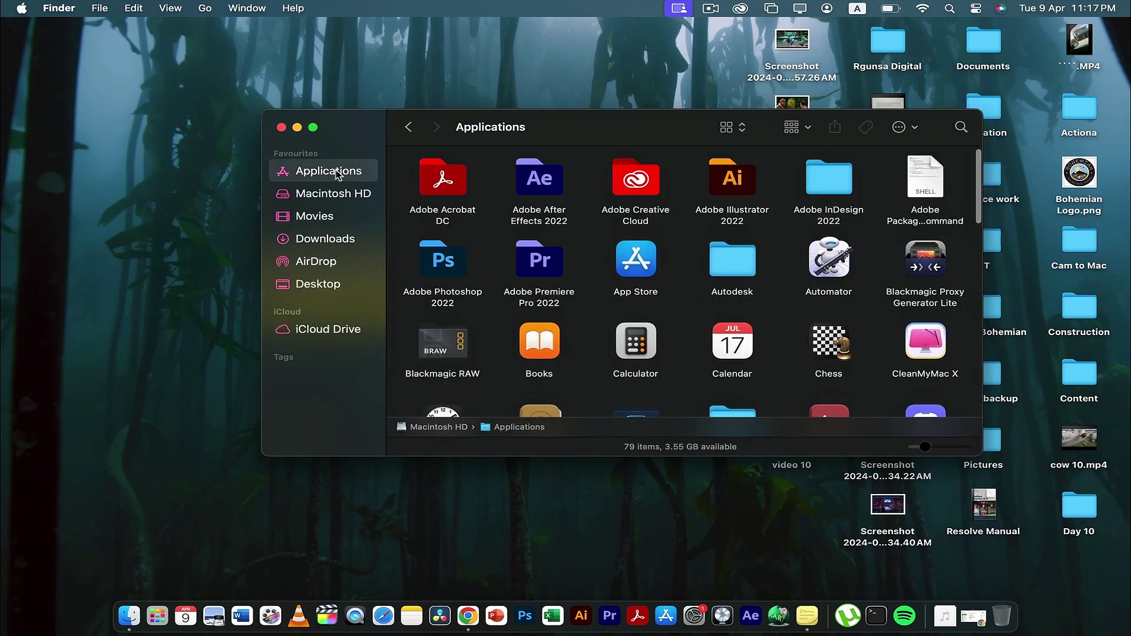
right_click(541, 261)
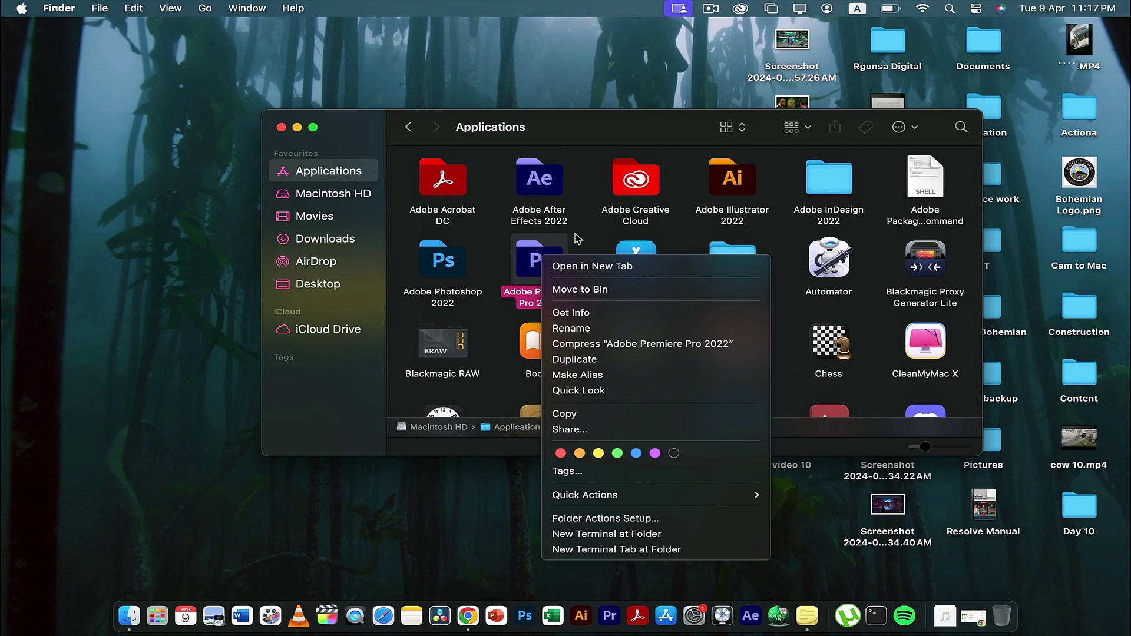
left_click(589, 268)
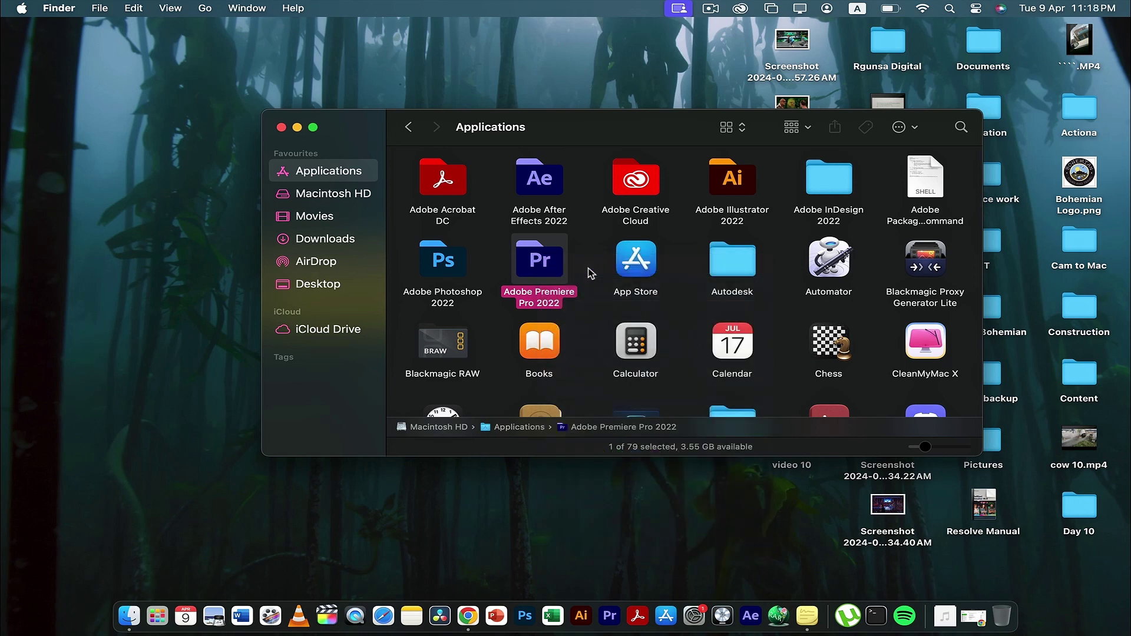
Step: Browse the Premiere app's package Contents, then back out to the Adobe Premiere Pro 2022 folder
right_click(449, 209)
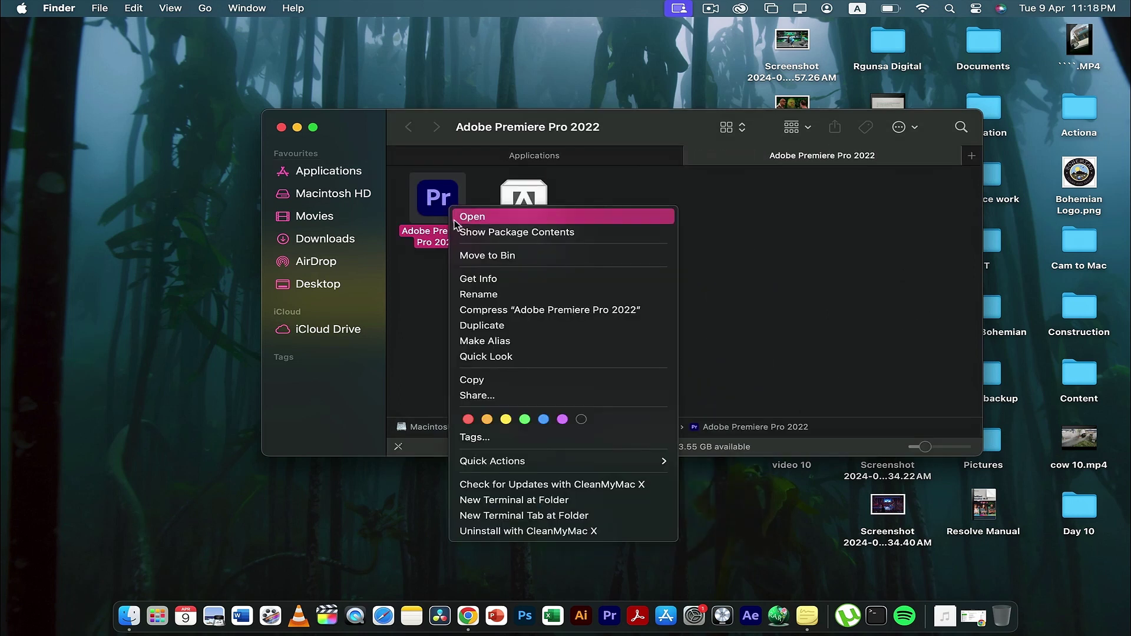
left_click(462, 233)
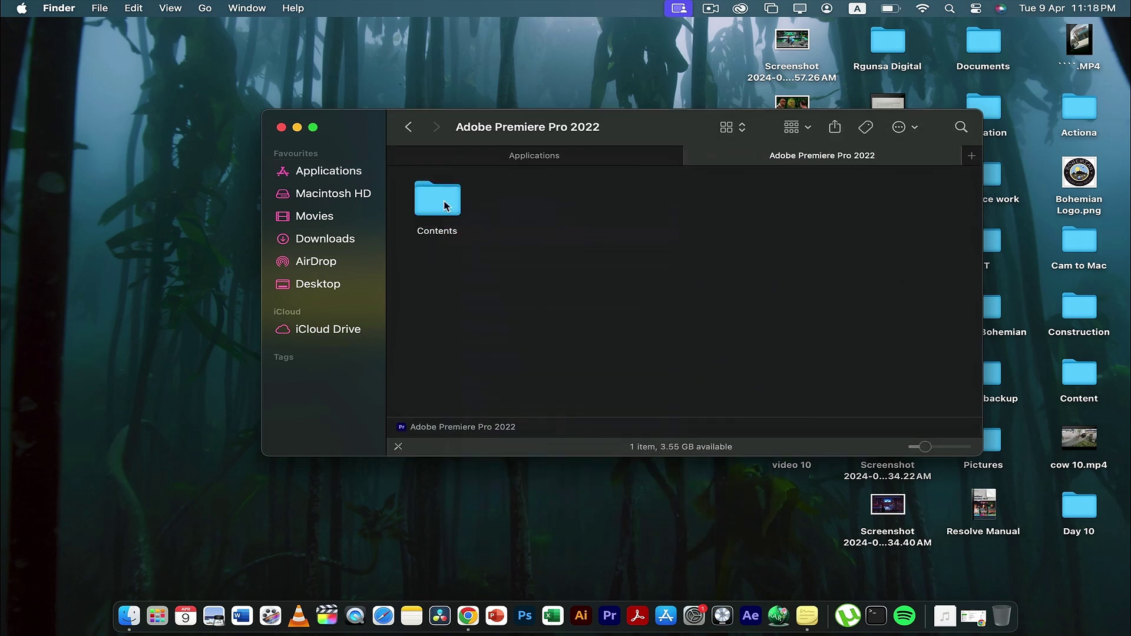
double_click(446, 205)
scroll(490, 268, "down", 5)
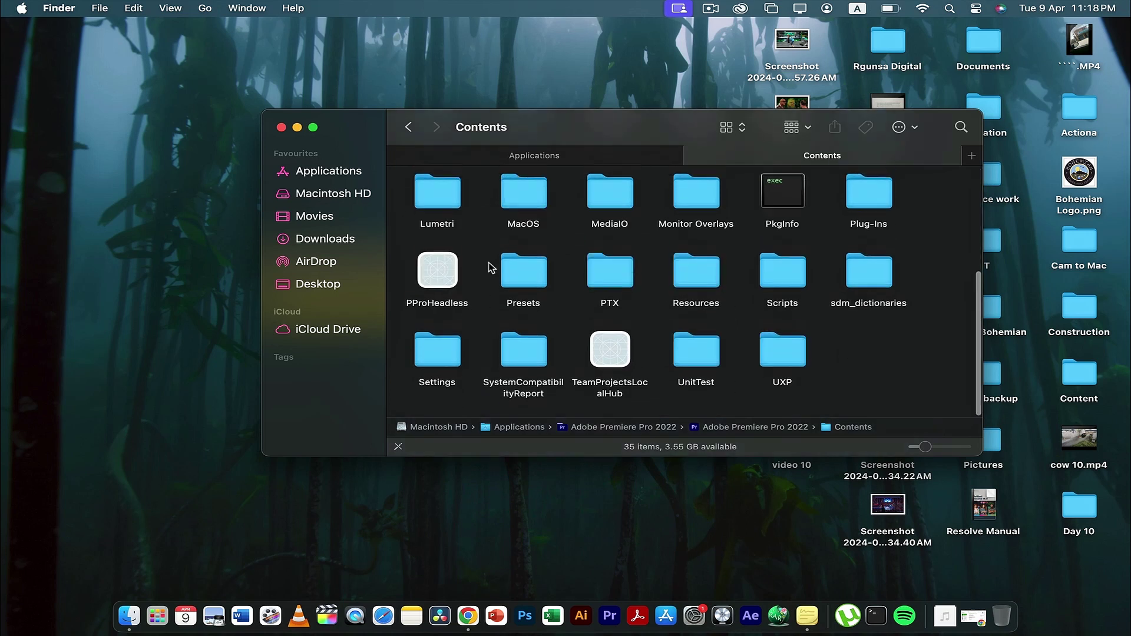
scroll(488, 277, "up", 5)
left_click(414, 135)
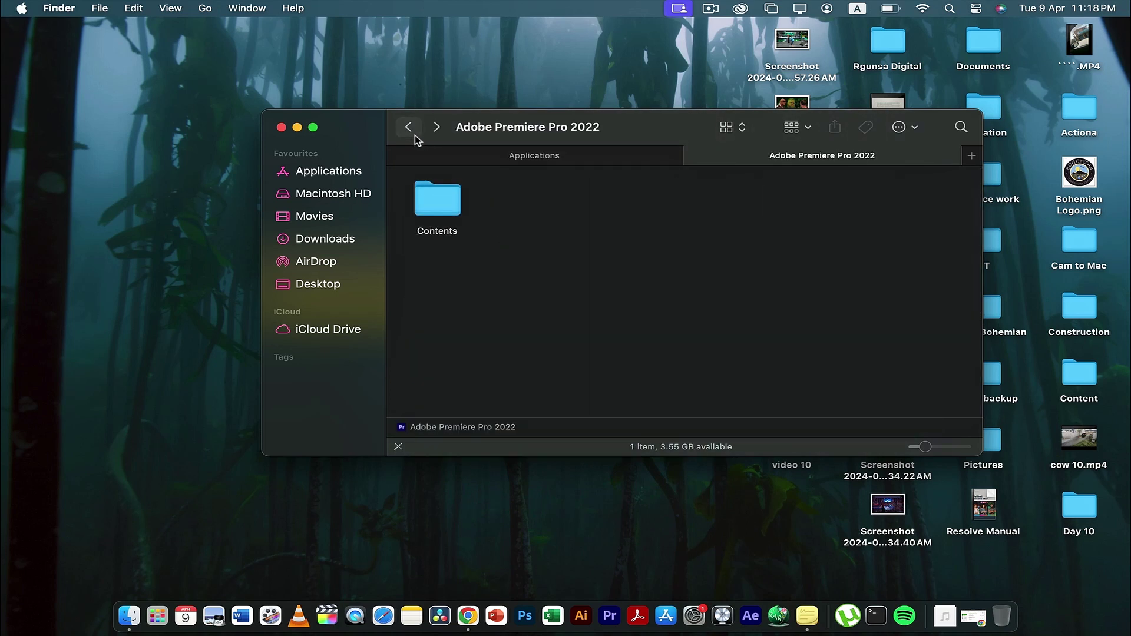
left_click(415, 136)
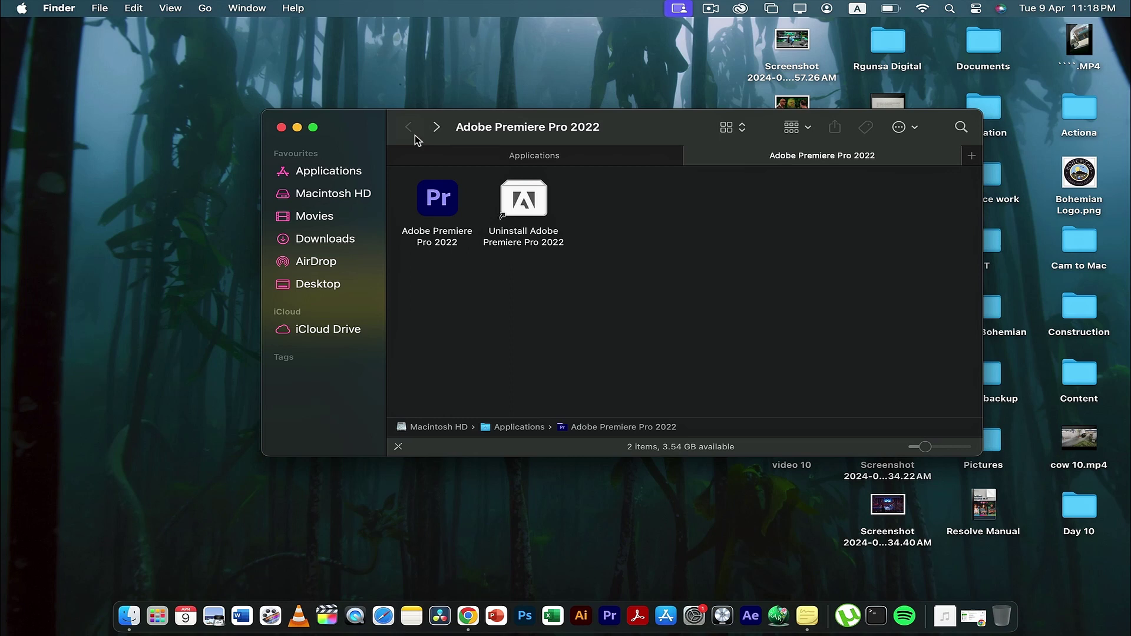
Step: In Applications, view CleanMyMac X's context menu with Move to Bin, then dismiss it
left_click(350, 171)
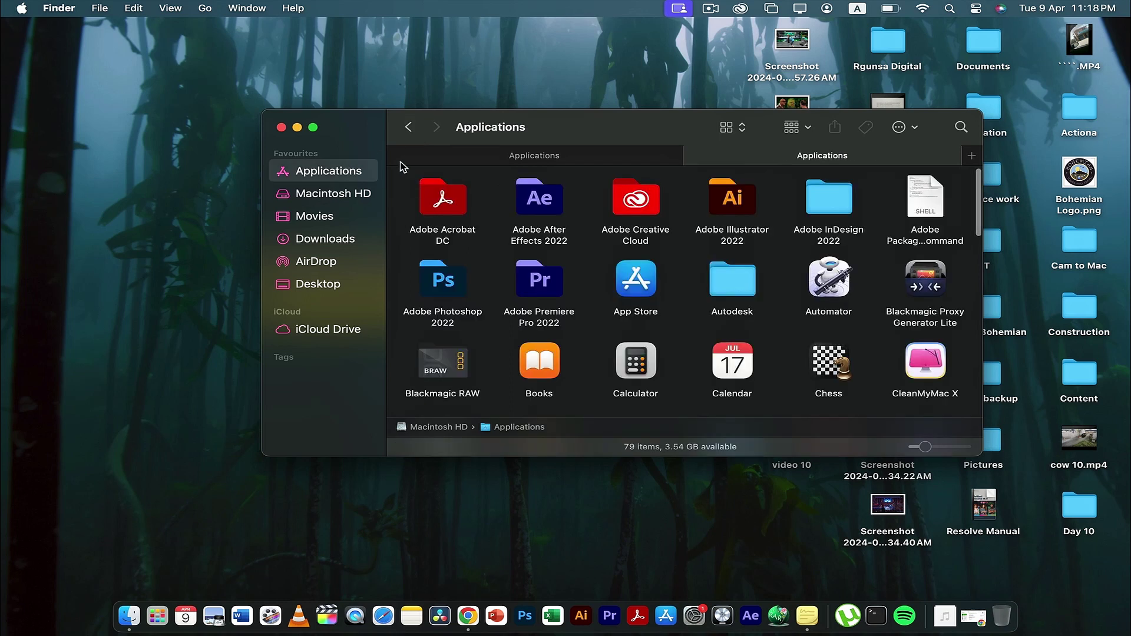
scroll(660, 277, "down", 1)
right_click(924, 312)
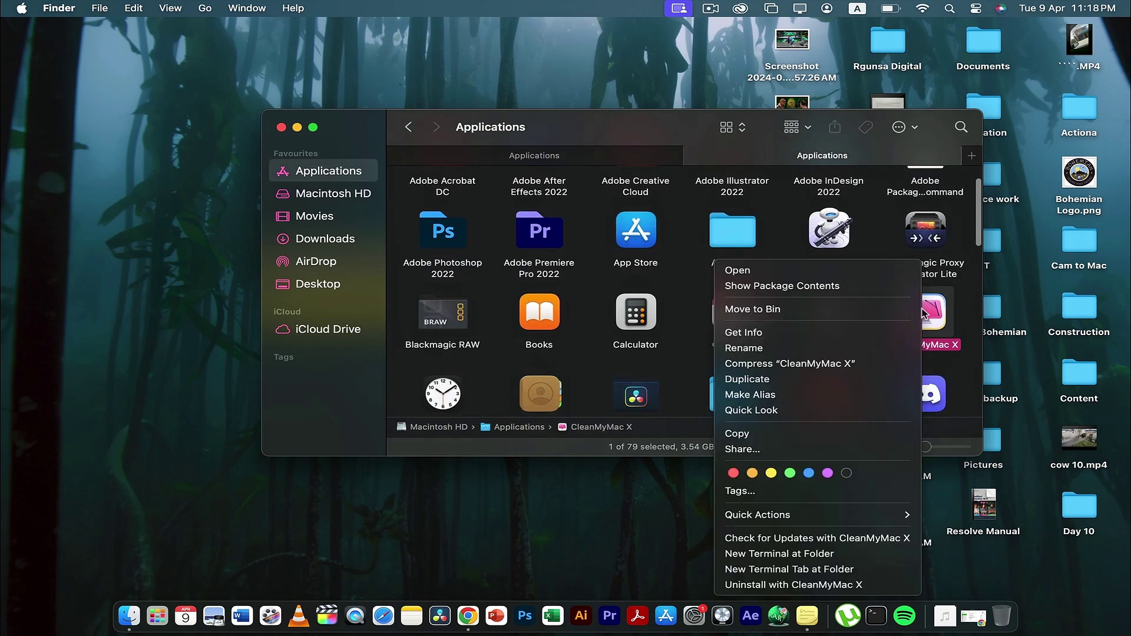
left_click(598, 357)
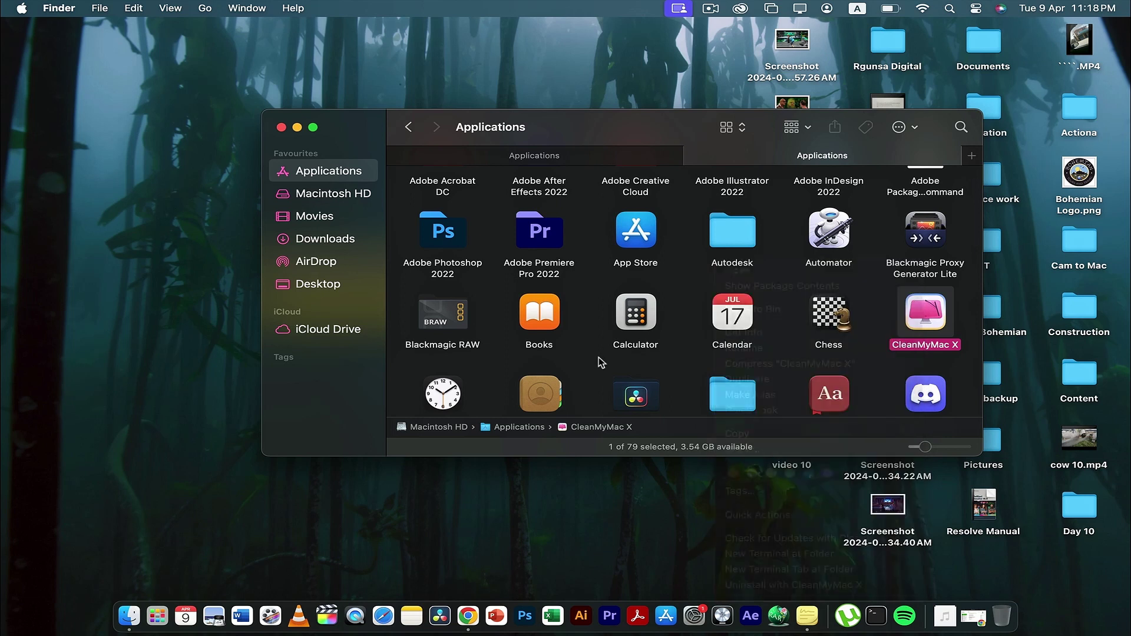
Step: View DaVinci Resolve's Move to Bin option, dismiss it, and close the Finder window
scroll(598, 357, "down", 2)
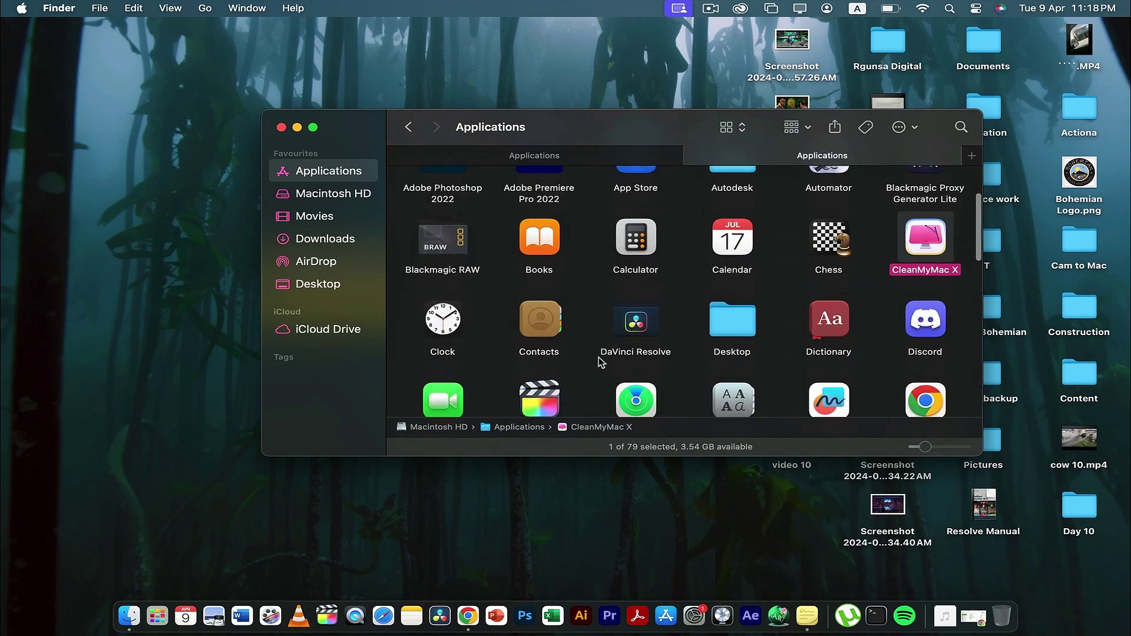
right_click(642, 318)
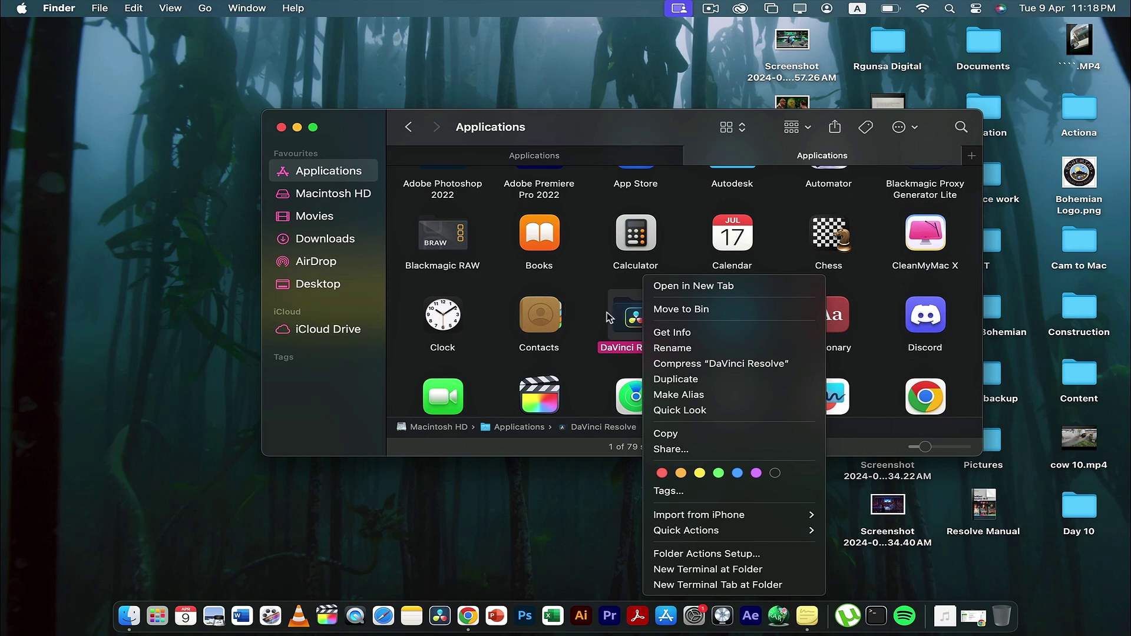
left_click(582, 299)
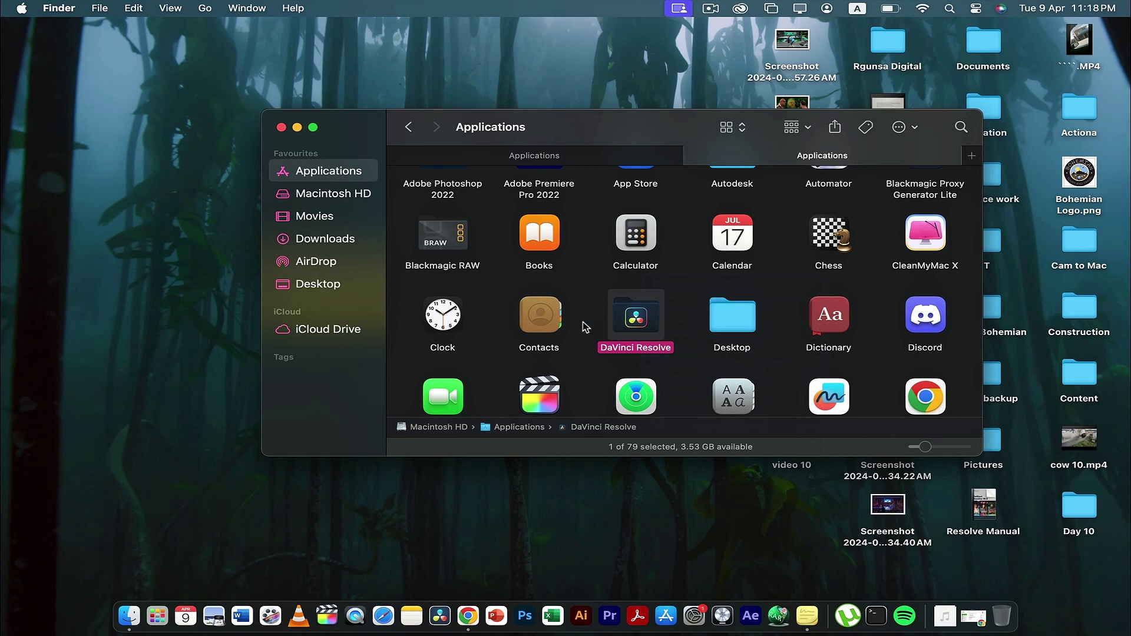
left_click(281, 128)
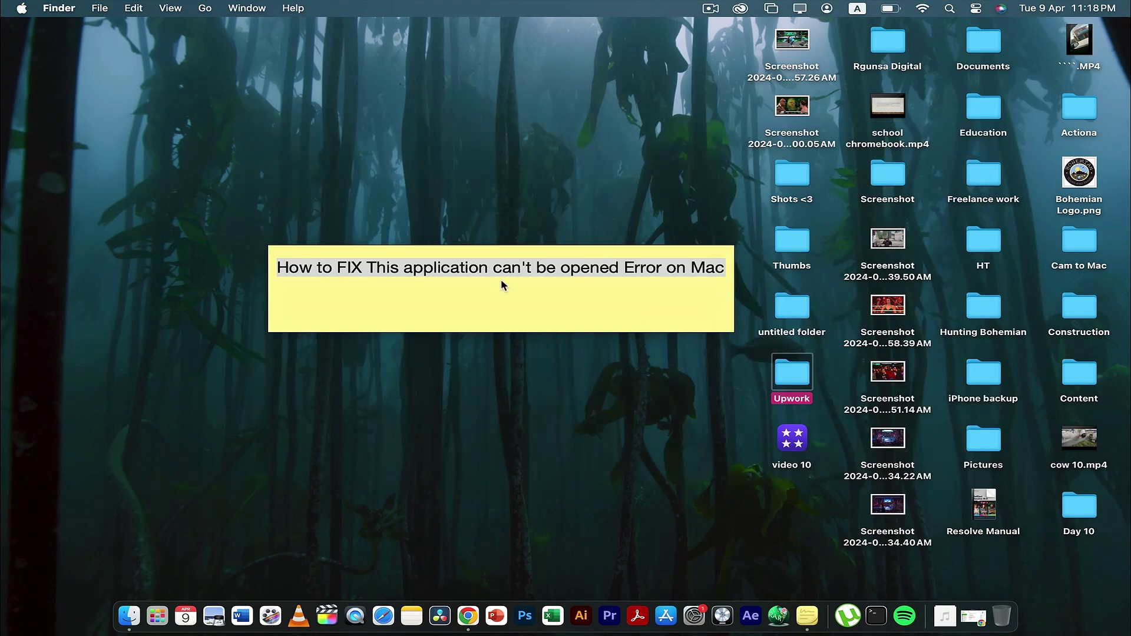
left_click(513, 404)
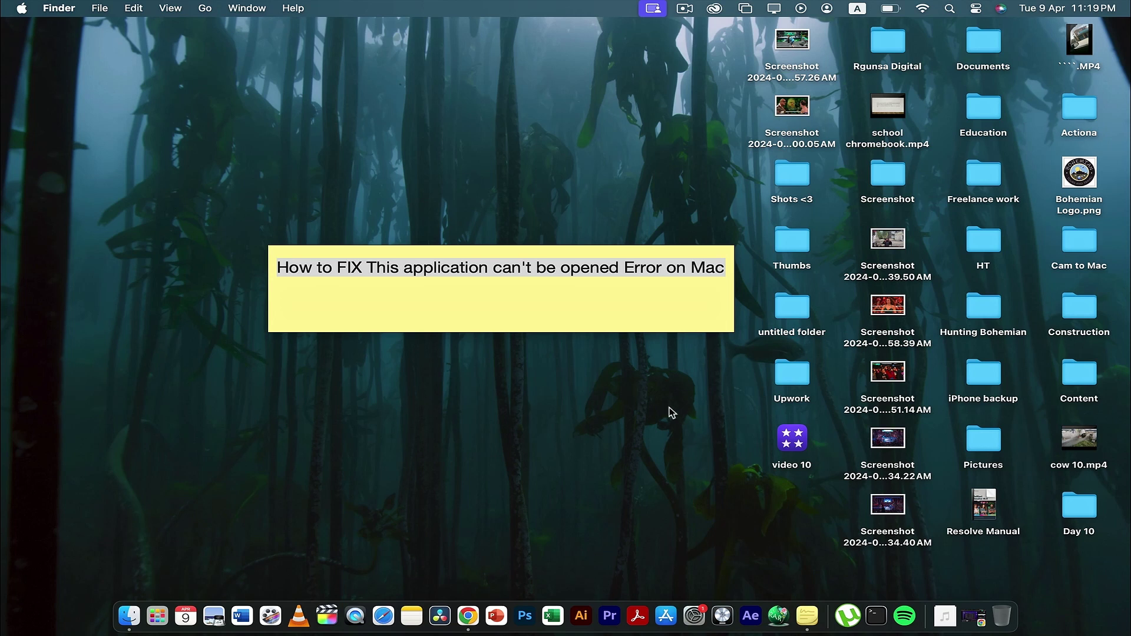
left_click(877, 610)
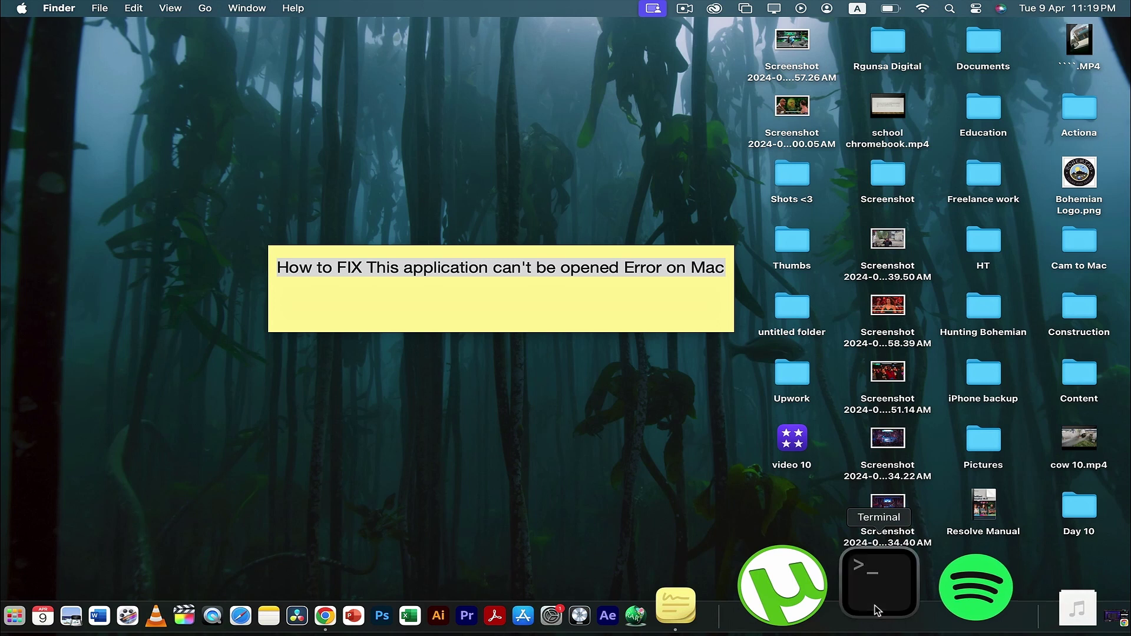
right_click(878, 610)
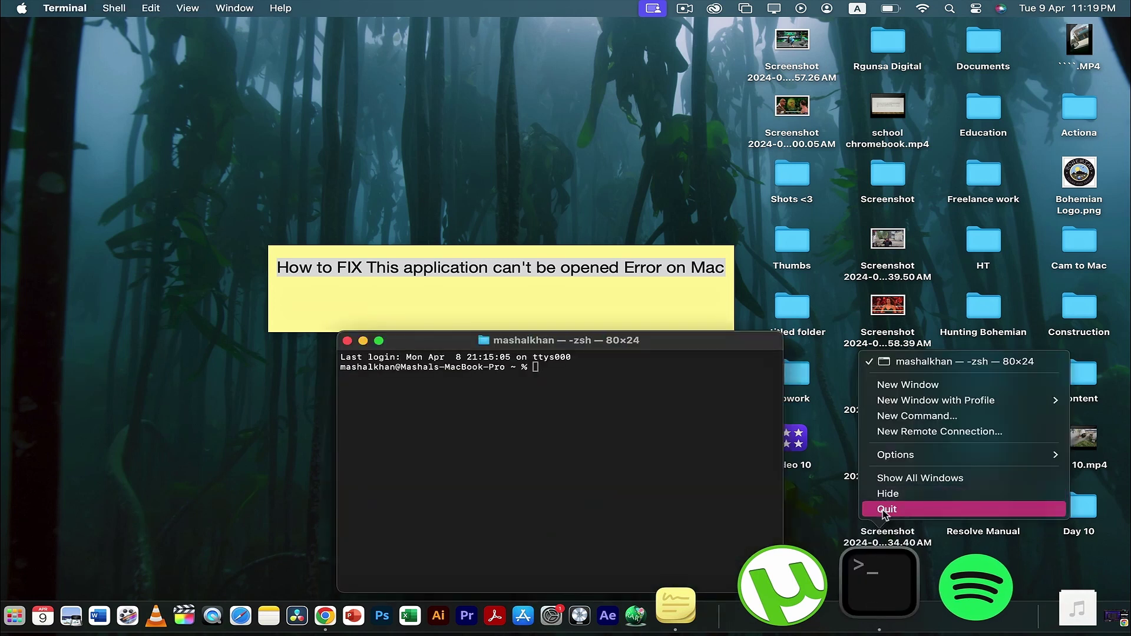
left_click(883, 508)
Step: Launch Activity Monitor through a Spotlight search for 'ac' and shift its window left
left_click(951, 9)
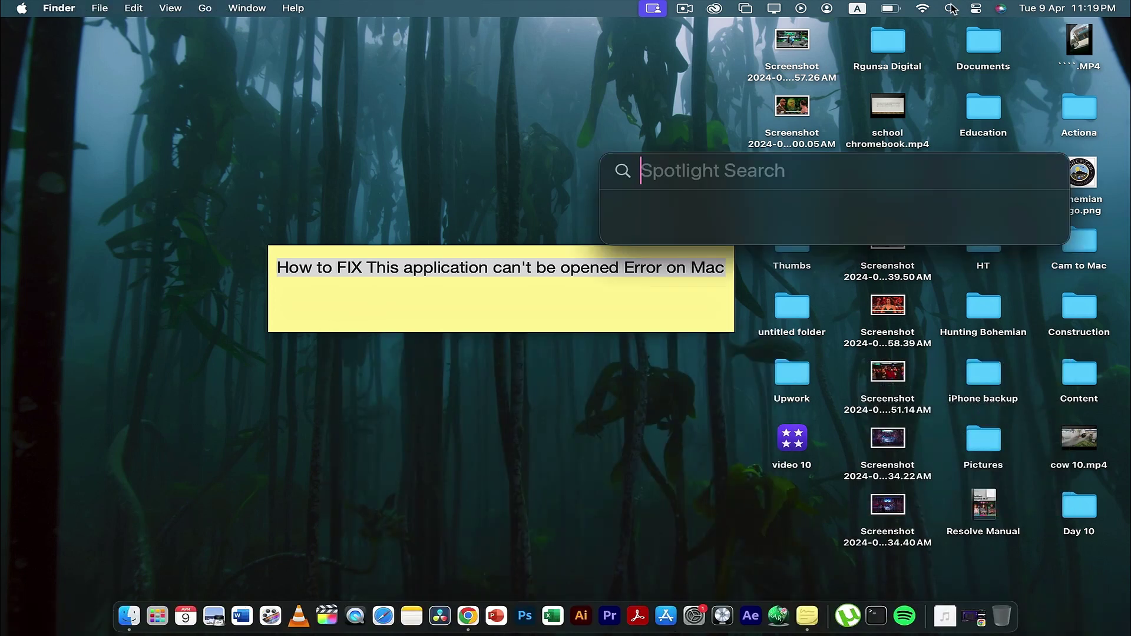
type("ac")
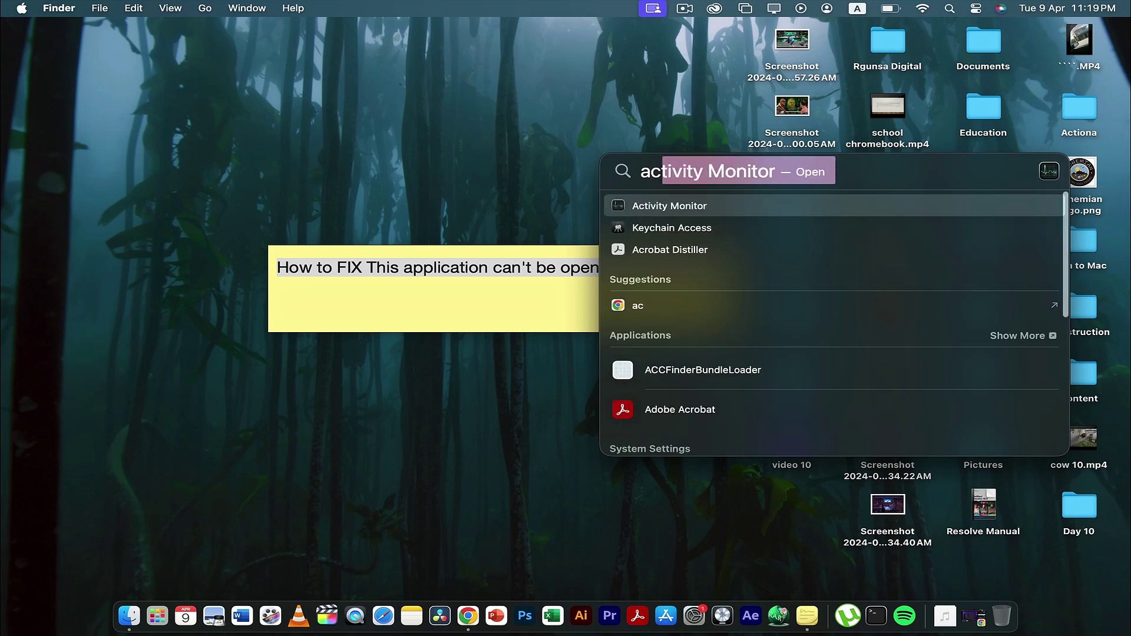
key("Return")
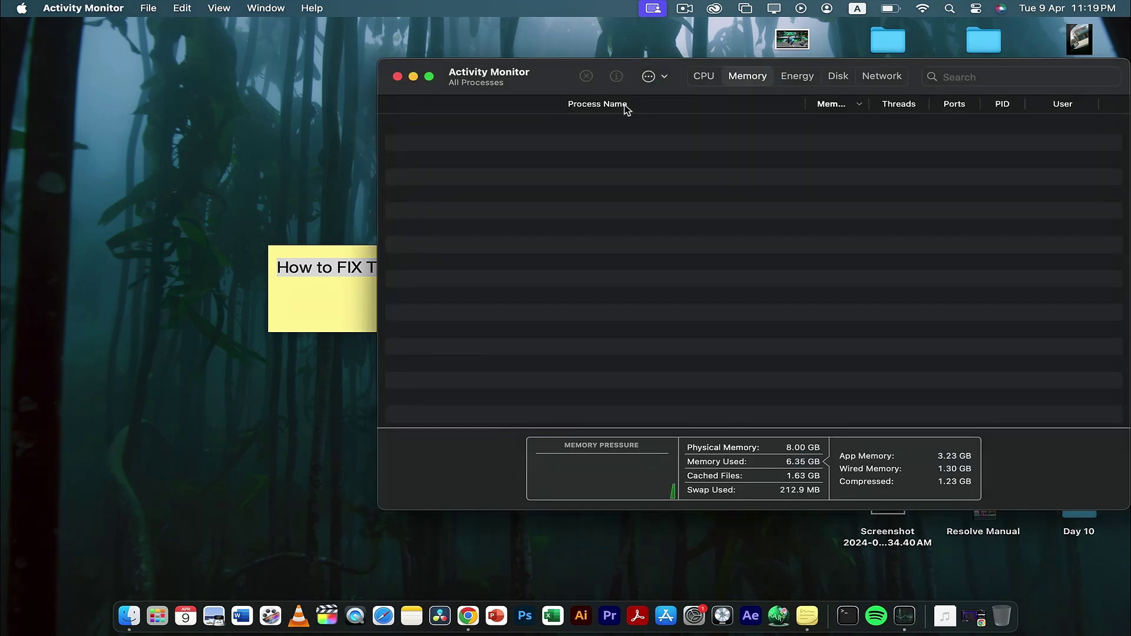
left_click_drag(571, 73, 467, 70)
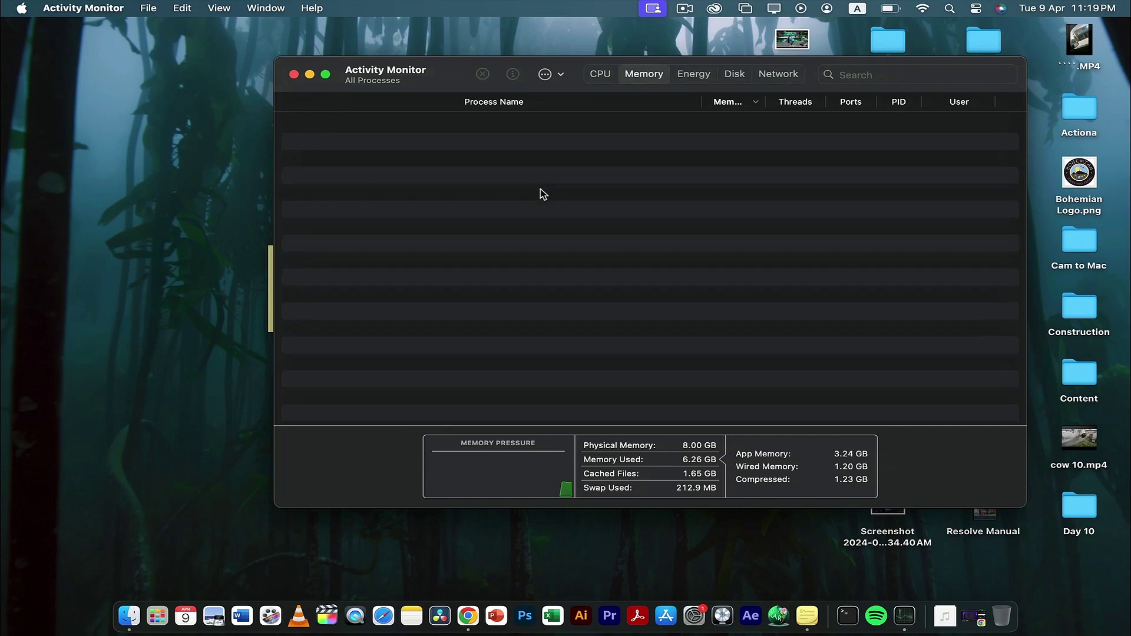
Step: Scroll the Memory list and select the top user, Google Chrome Helper (Renderer)
scroll(514, 214, "down", 4)
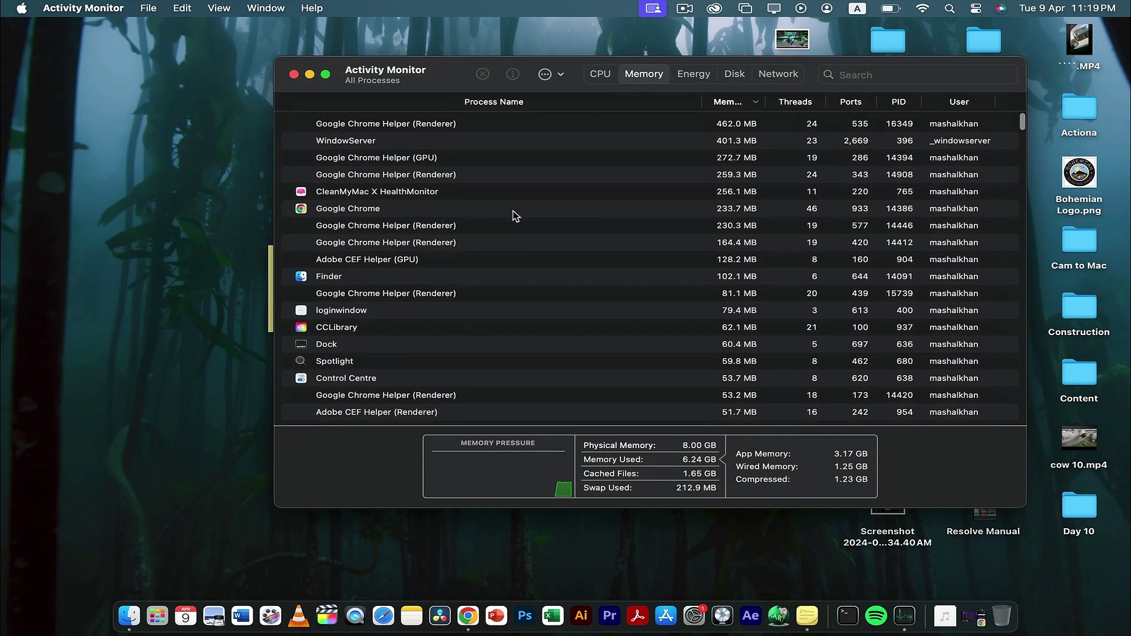
scroll(515, 216, "down", 8)
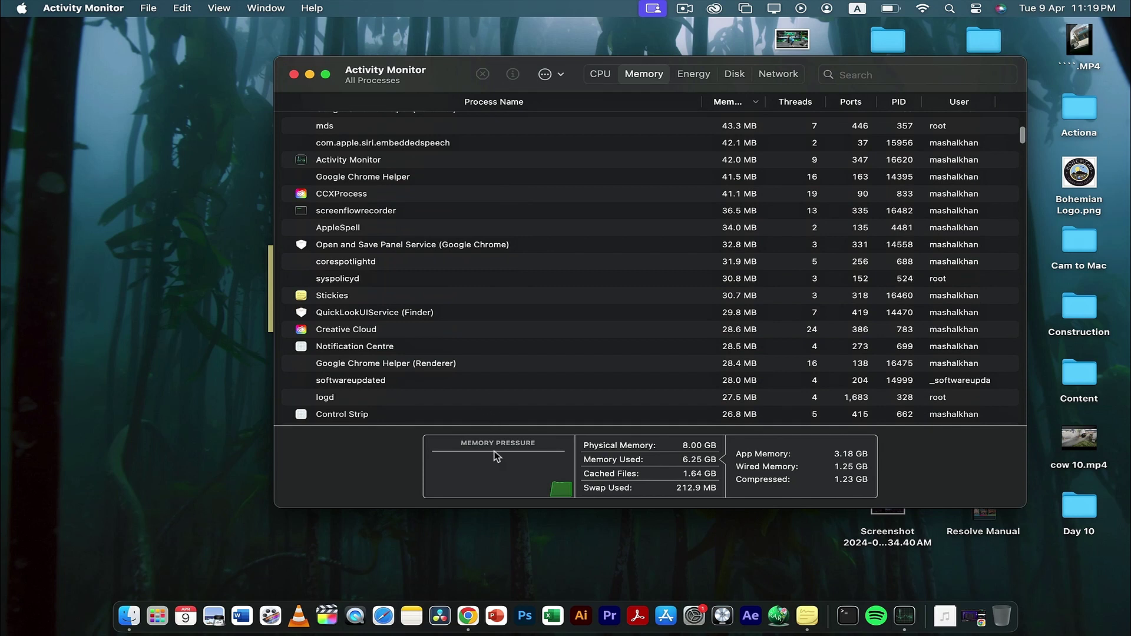
scroll(526, 341, "down", 3)
scroll(526, 341, "up", 12)
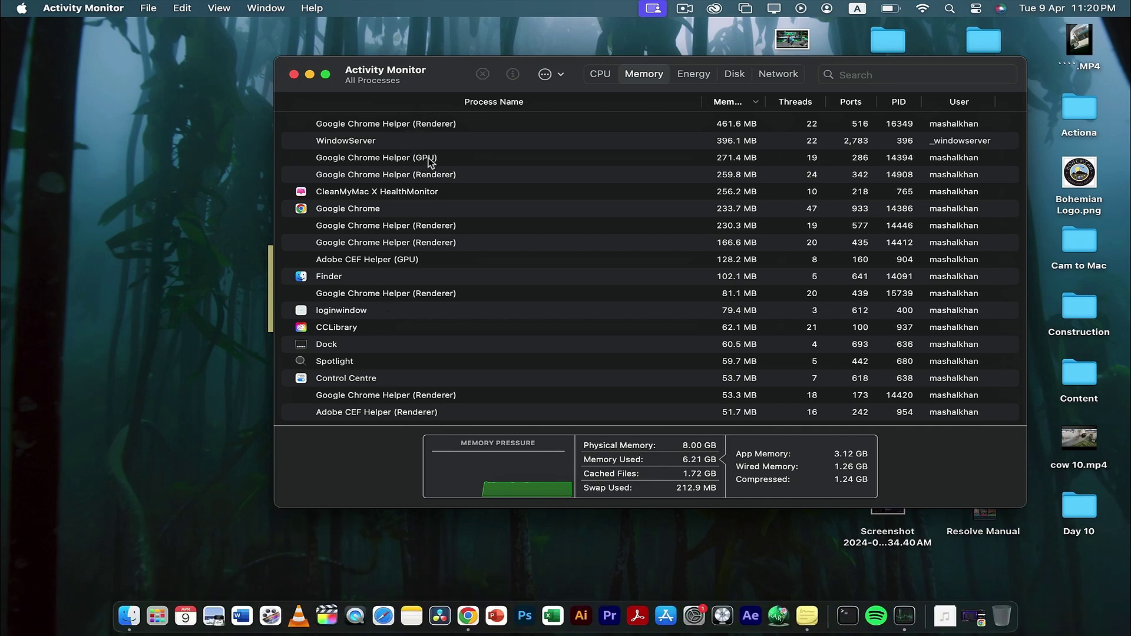
left_click(366, 126)
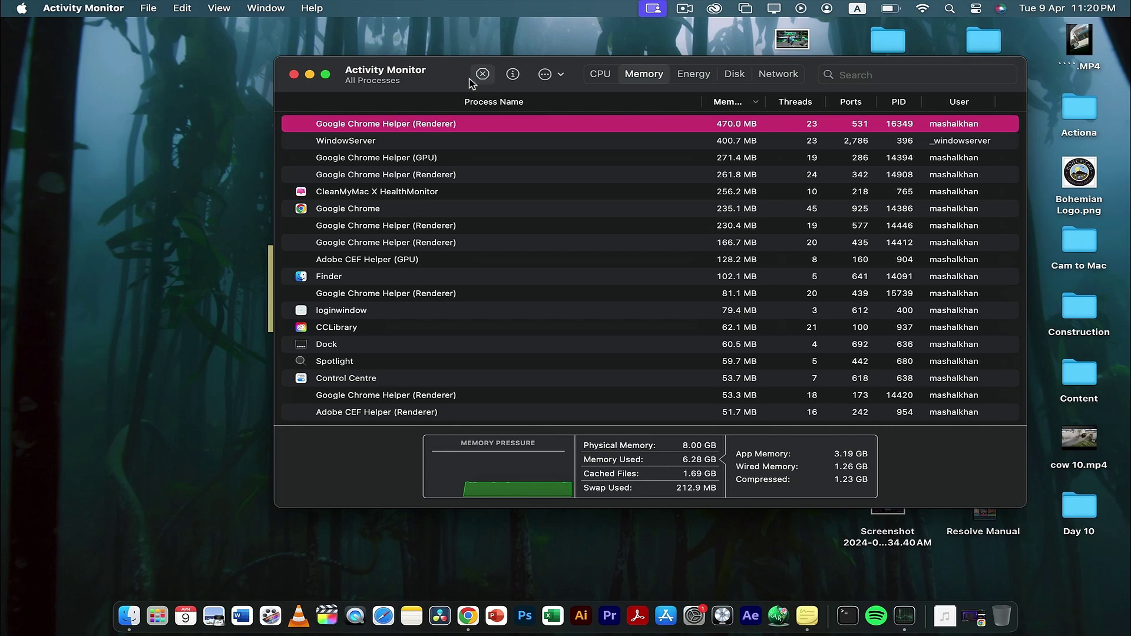
left_click(293, 74)
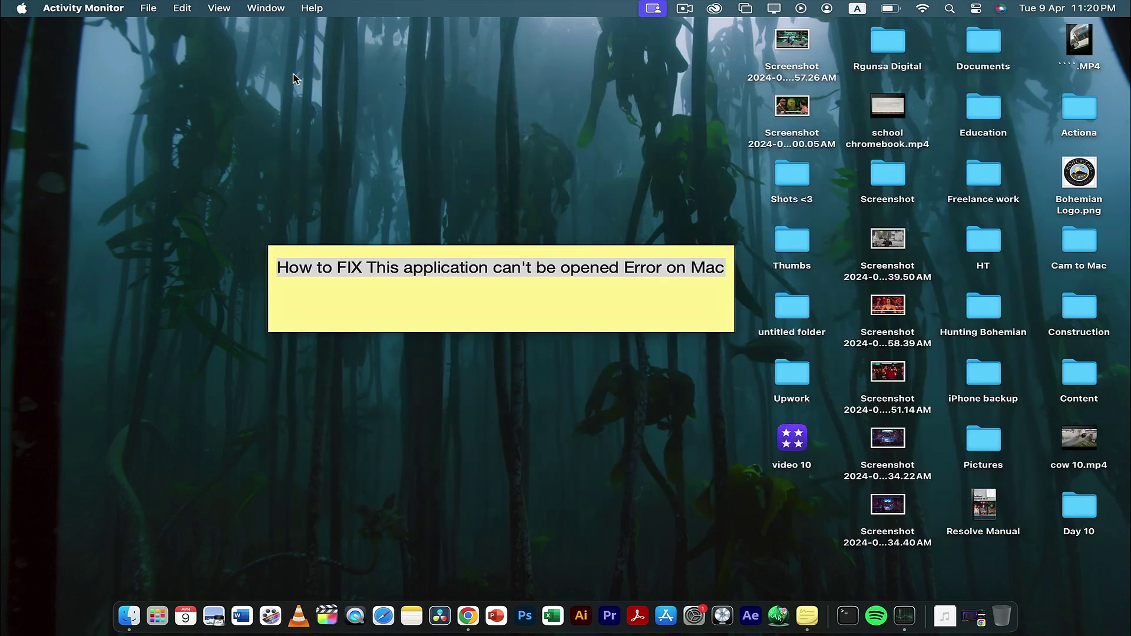